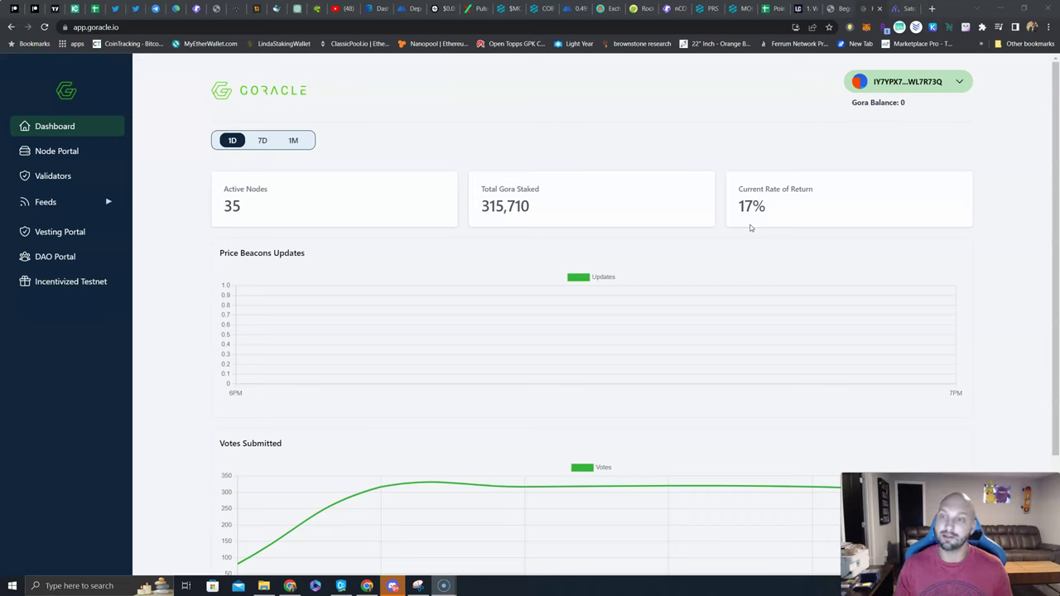
left_click(747, 223)
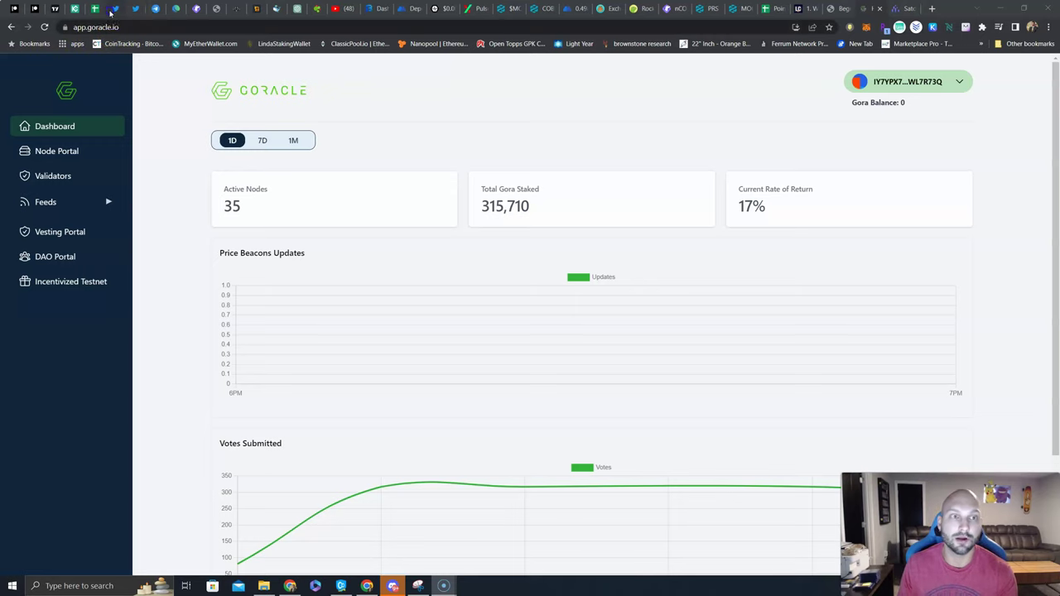
Switch to Twitter, search for Goracle and open the Goracle Network profile.
left_click(116, 8)
left_click(690, 65)
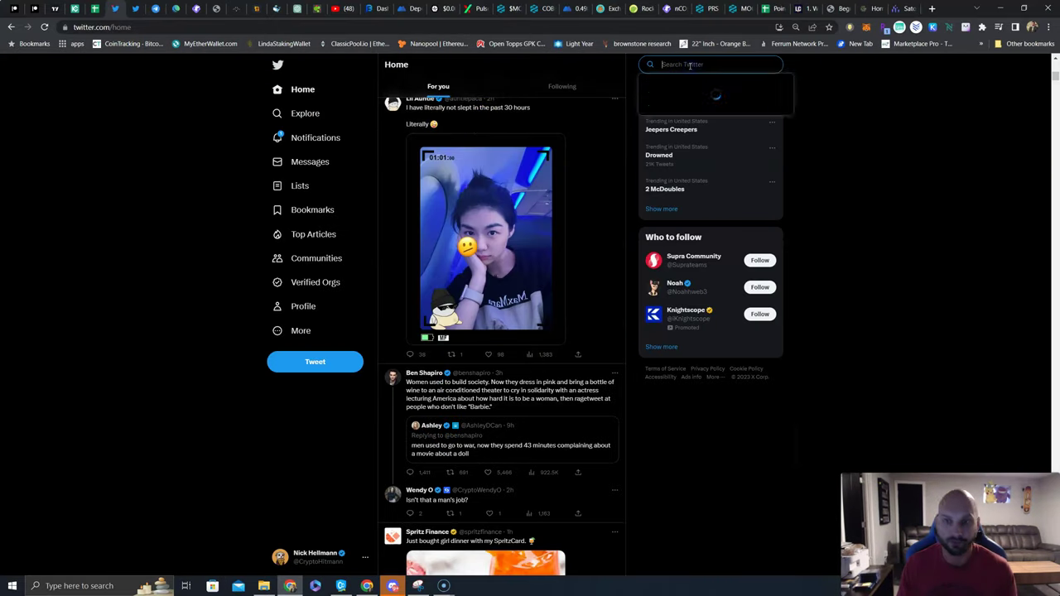
type("aoracl")
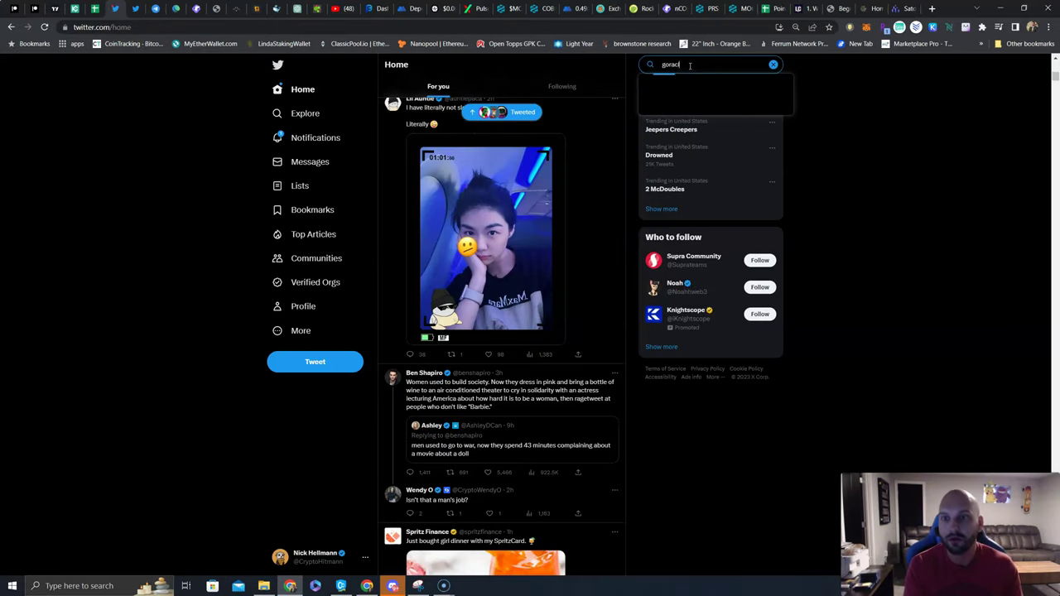
left_click(698, 101)
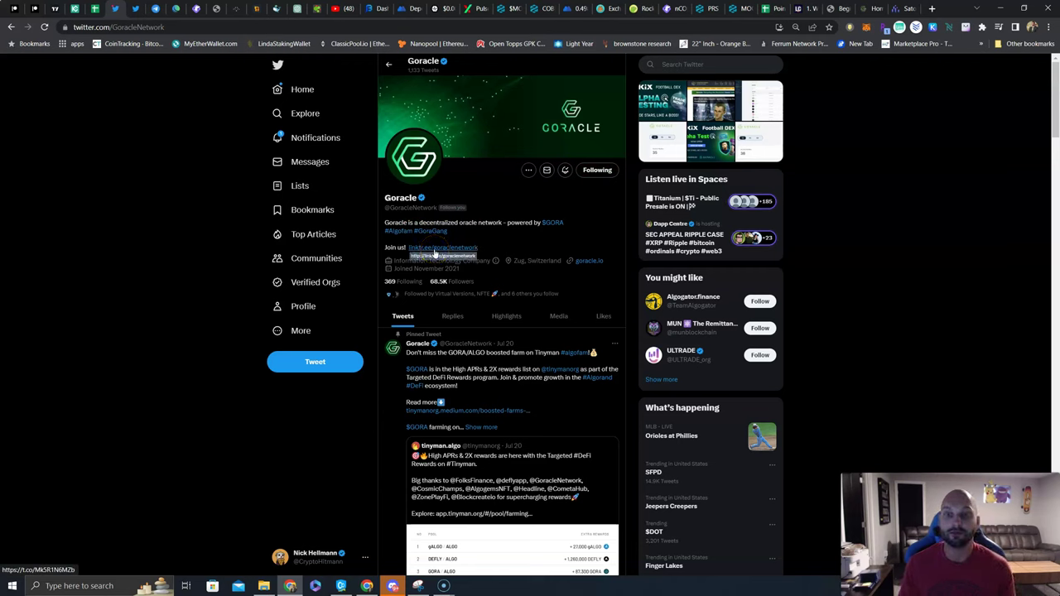
Return to the Goracle web app and check the locked and vested token amounts in the Vesting Portal.
left_click(857, 8)
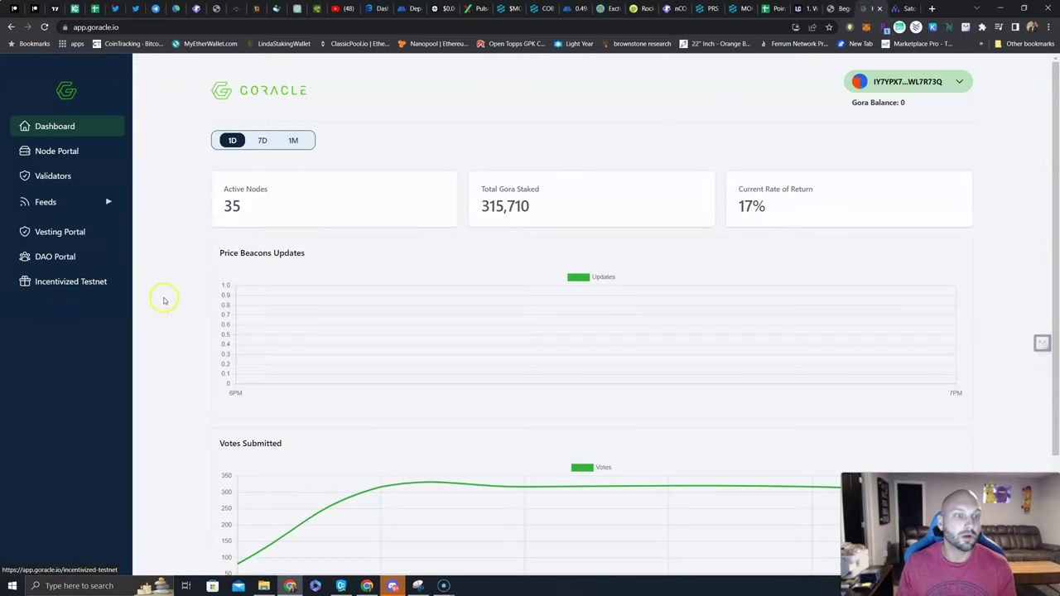
left_click(75, 234)
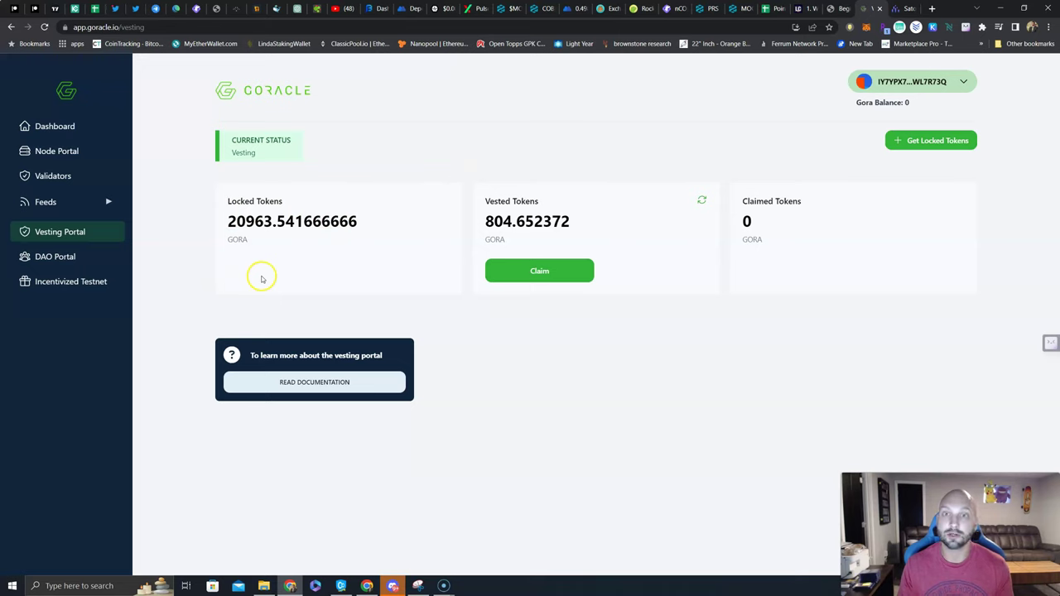
left_click_drag(225, 220, 369, 231)
left_click_drag(481, 222, 578, 224)
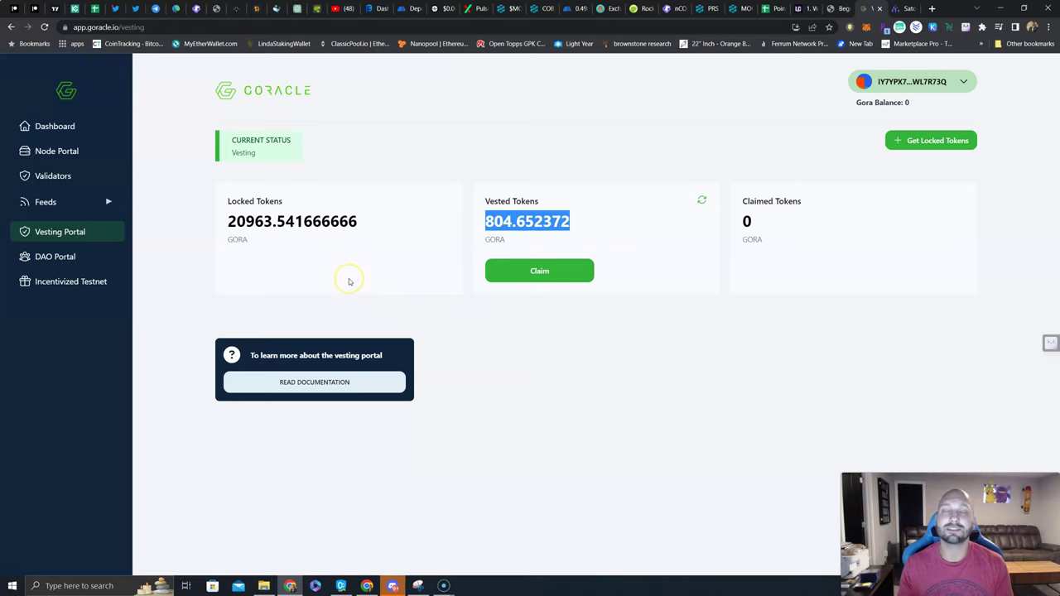
Examine the Validators list, comparing each validator's voting power and commission.
left_click(89, 181)
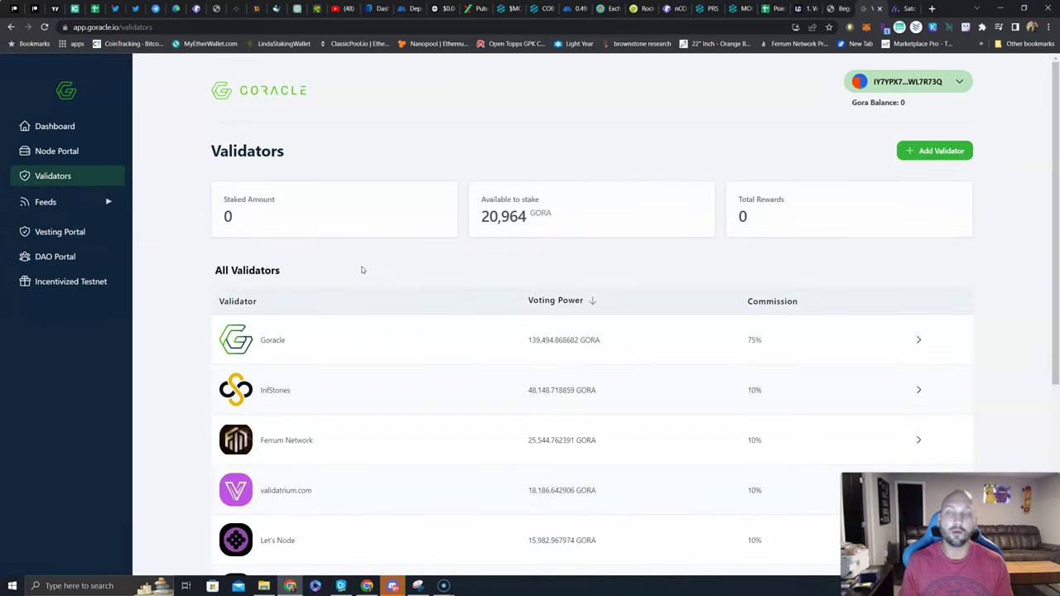
scroll(365, 347, "down", 2)
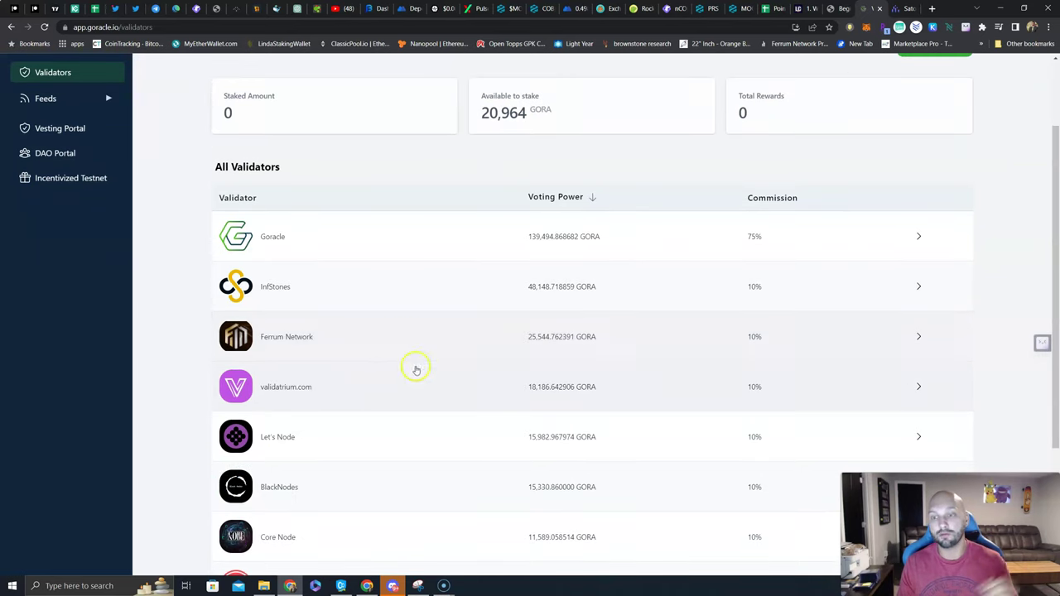
scroll(416, 372, "down", 2)
scroll(489, 407, "up", 2)
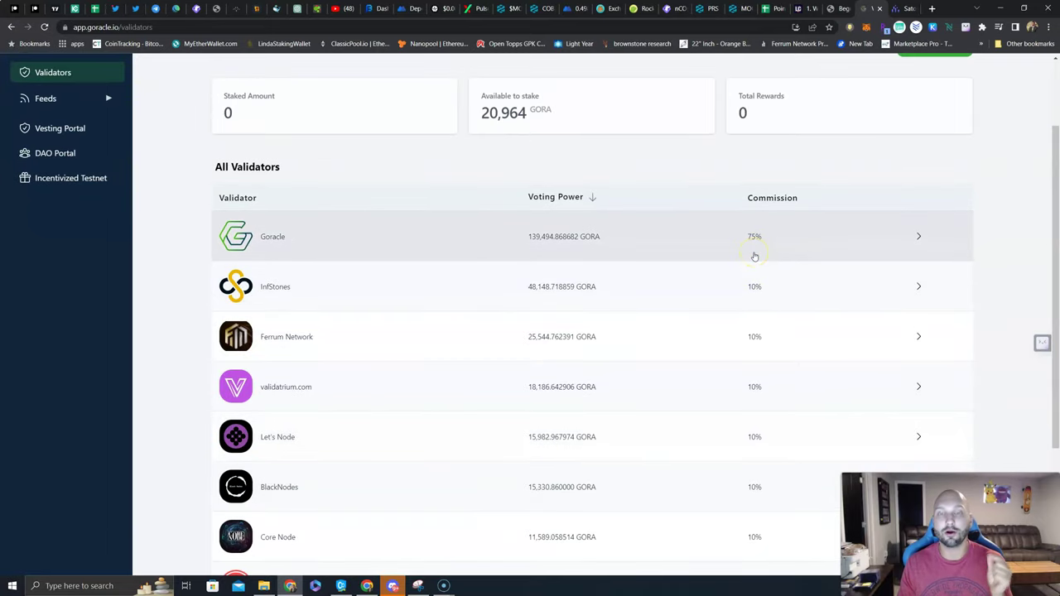
left_click(750, 295)
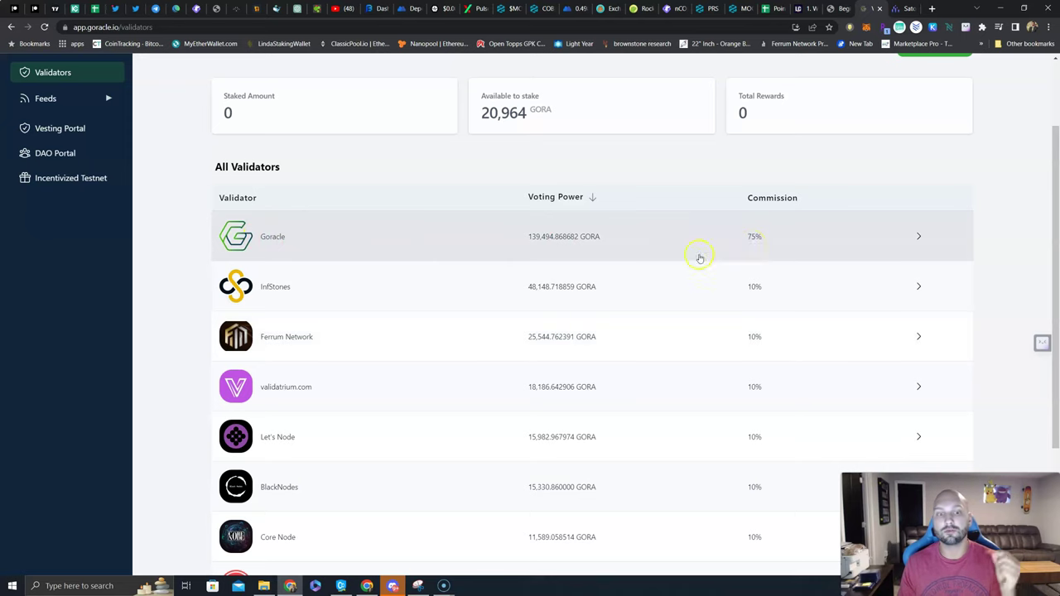
scroll(375, 328, "down", 3)
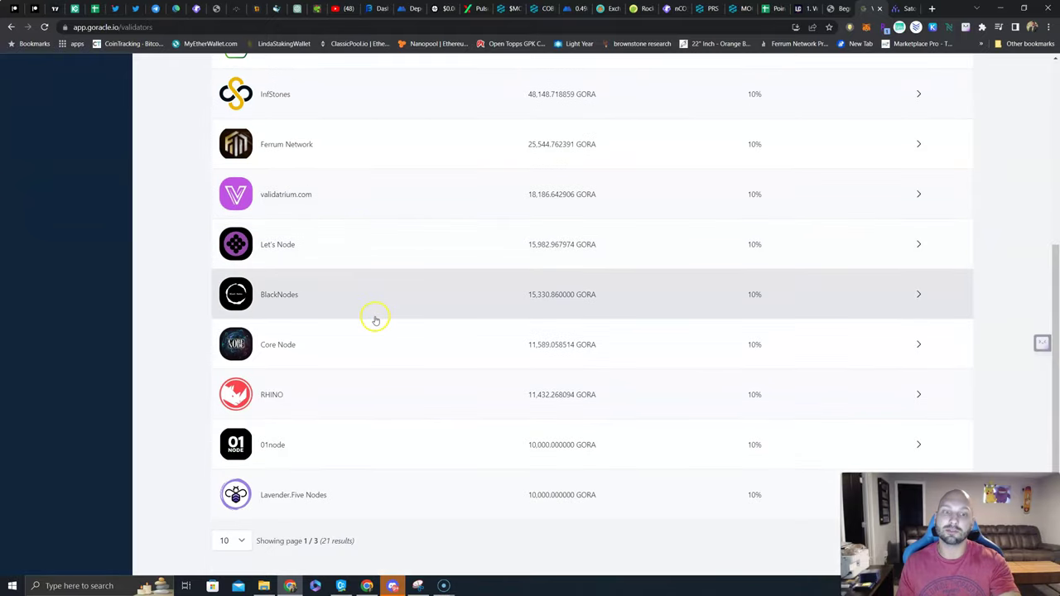
scroll(411, 363, "up", 2)
left_click(411, 360)
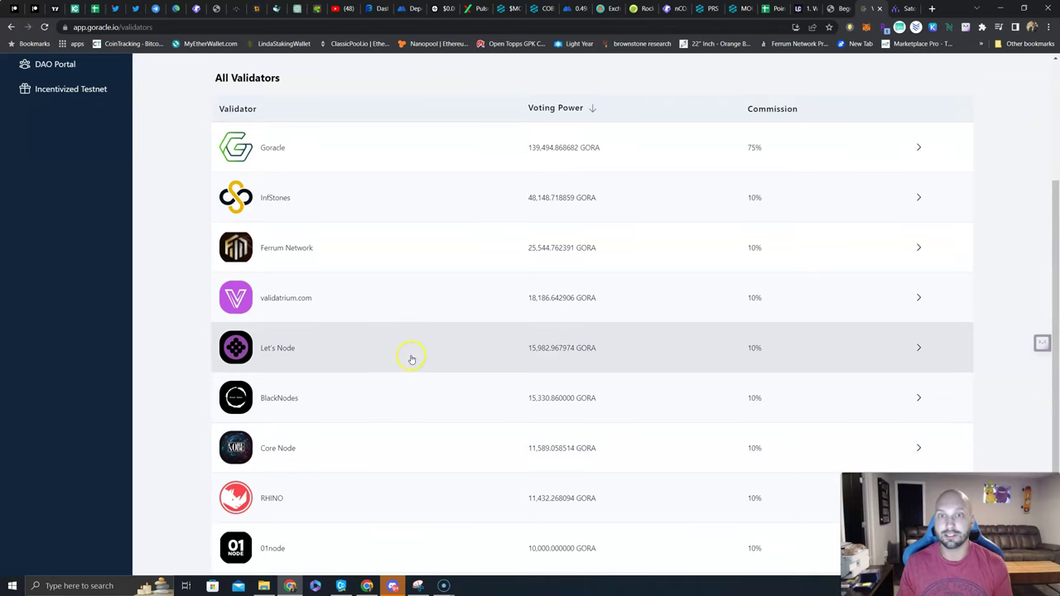
scroll(411, 359, "up", 3)
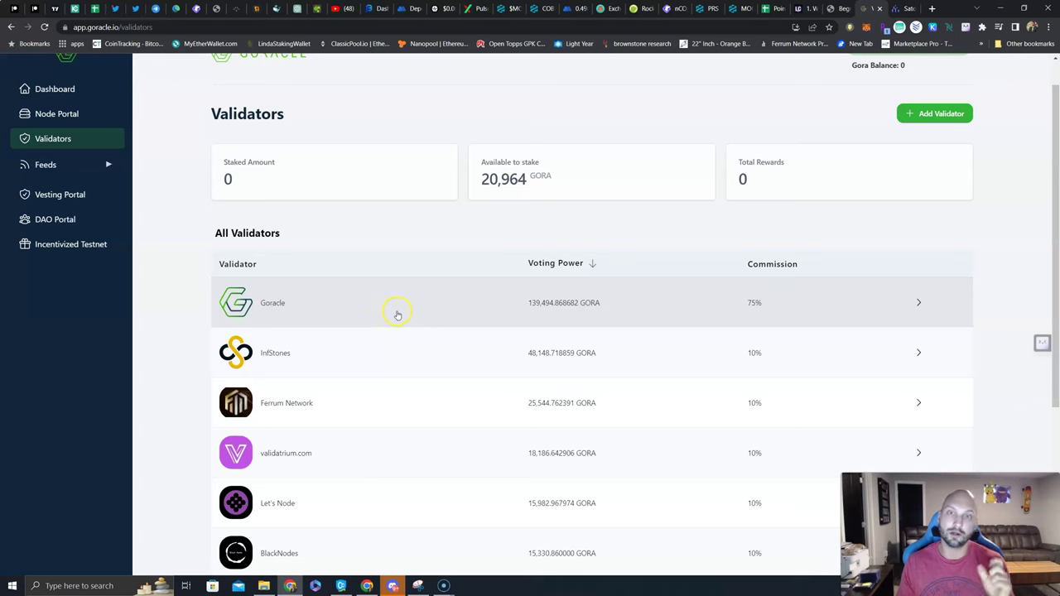
scroll(396, 311, "down", 3)
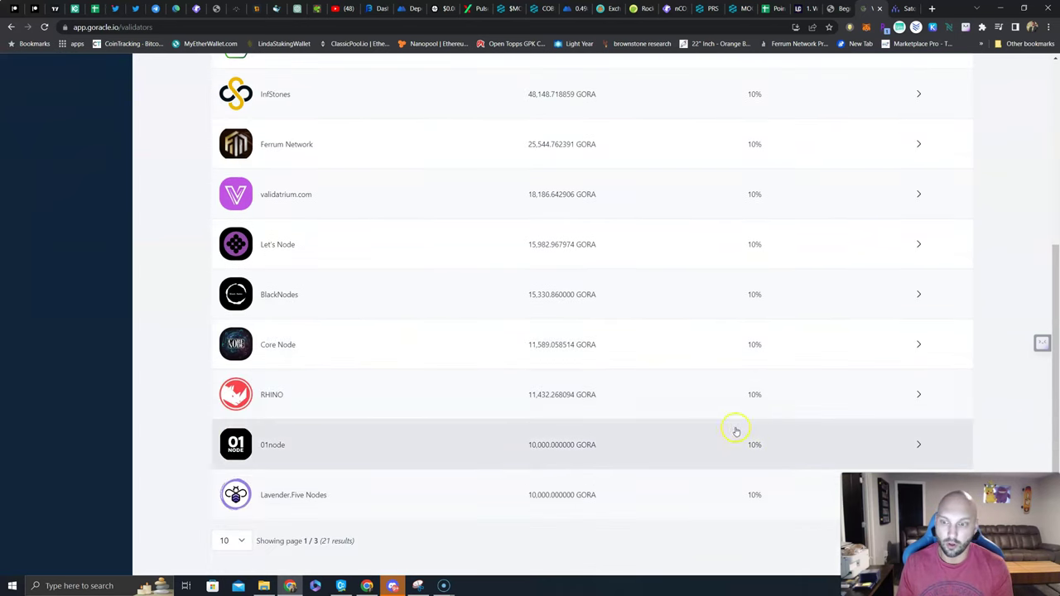
scroll(729, 397, "up", 2)
scroll(663, 405, "down", 1)
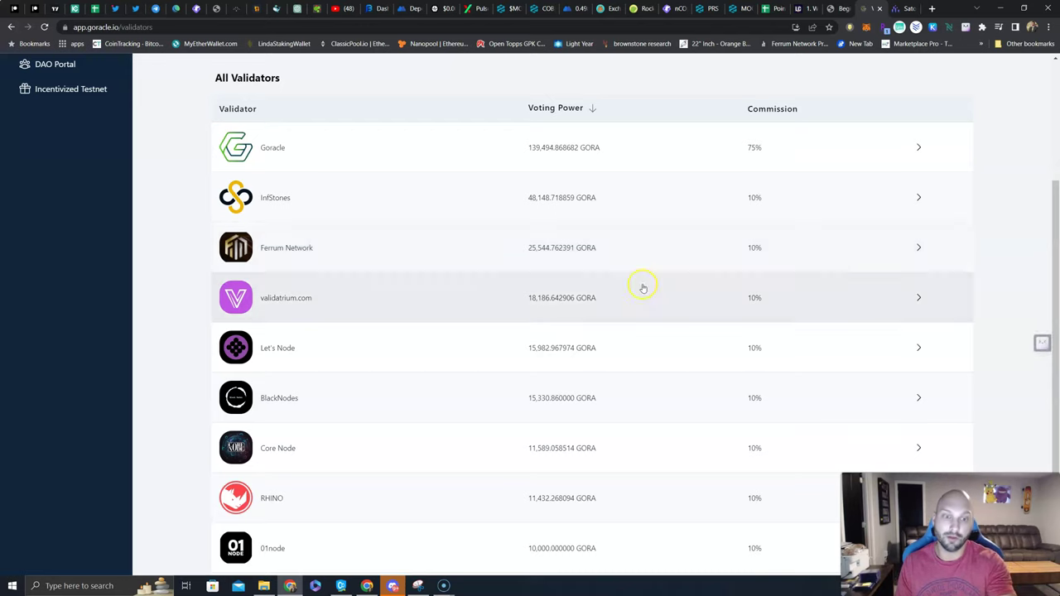
scroll(516, 355, "down", 2)
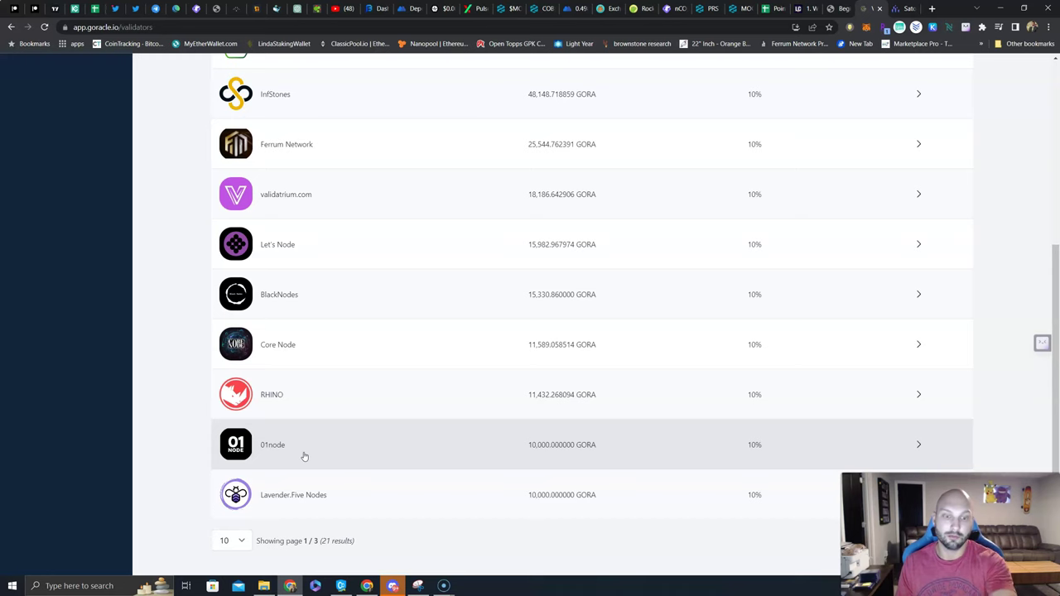
scroll(315, 436, "up", 2)
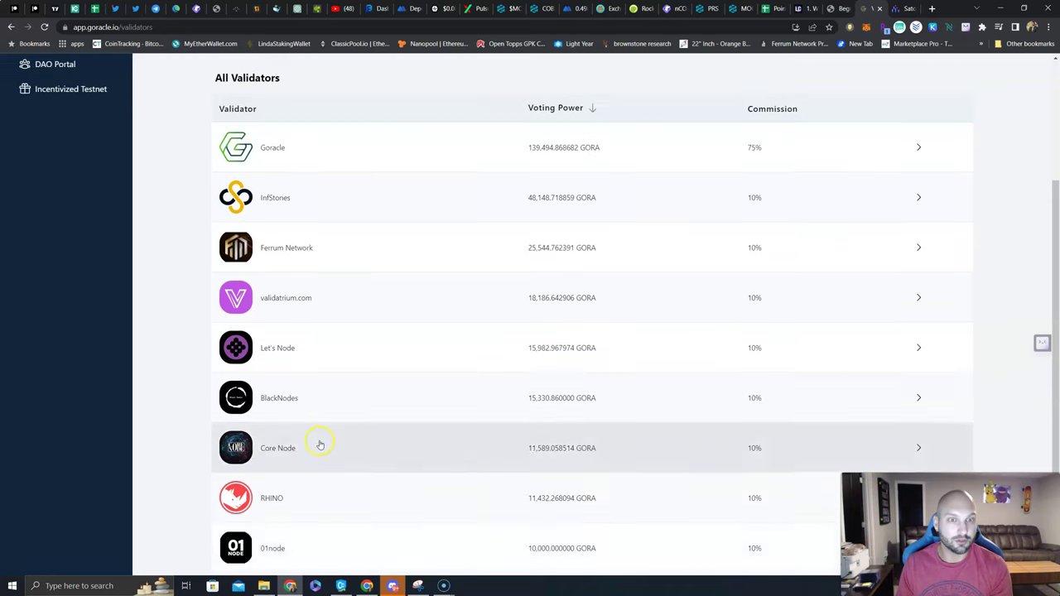
scroll(320, 439, "up", 1)
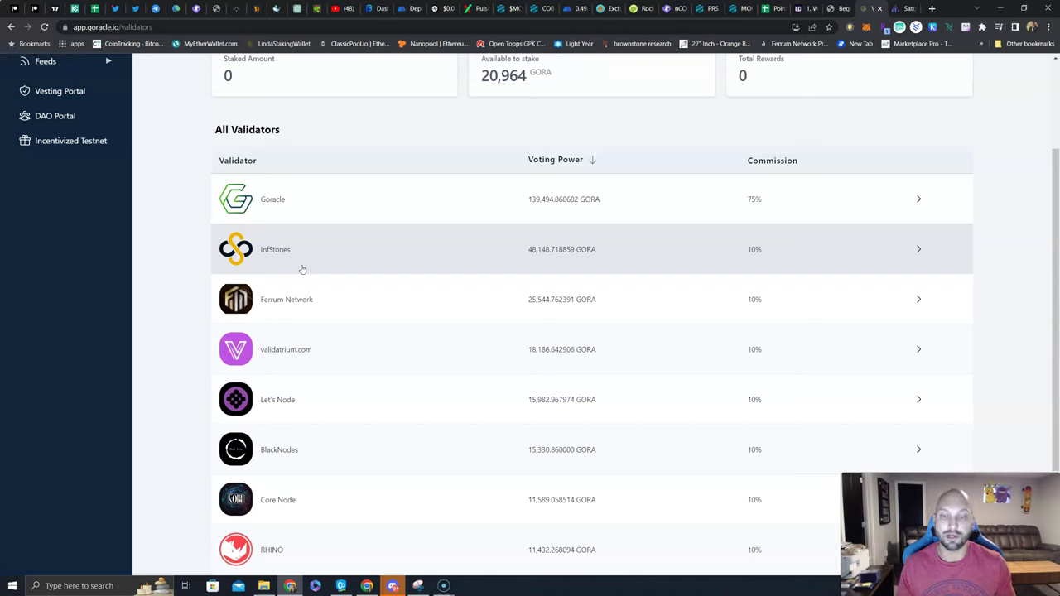
left_click(531, 272)
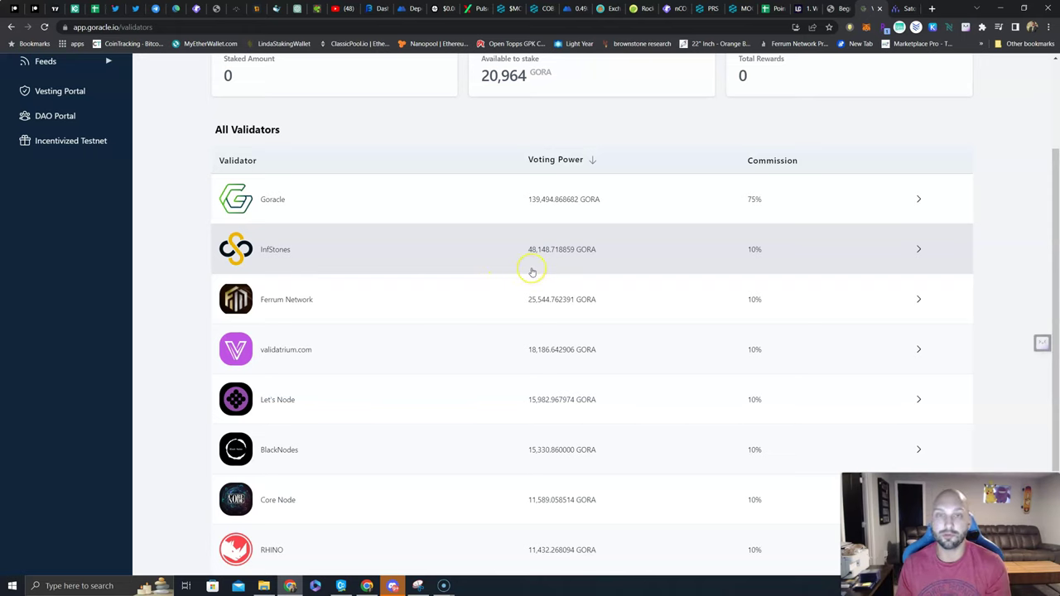
left_click(468, 300)
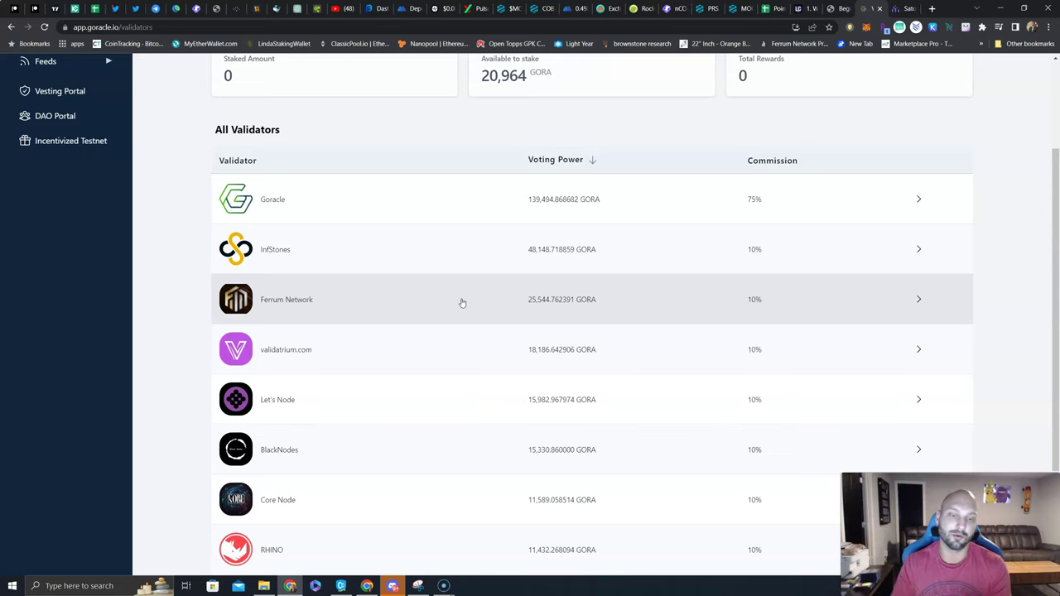
Start a delegation to the Ferrum Network validator with Locked Tokens as the source.
left_click(462, 303)
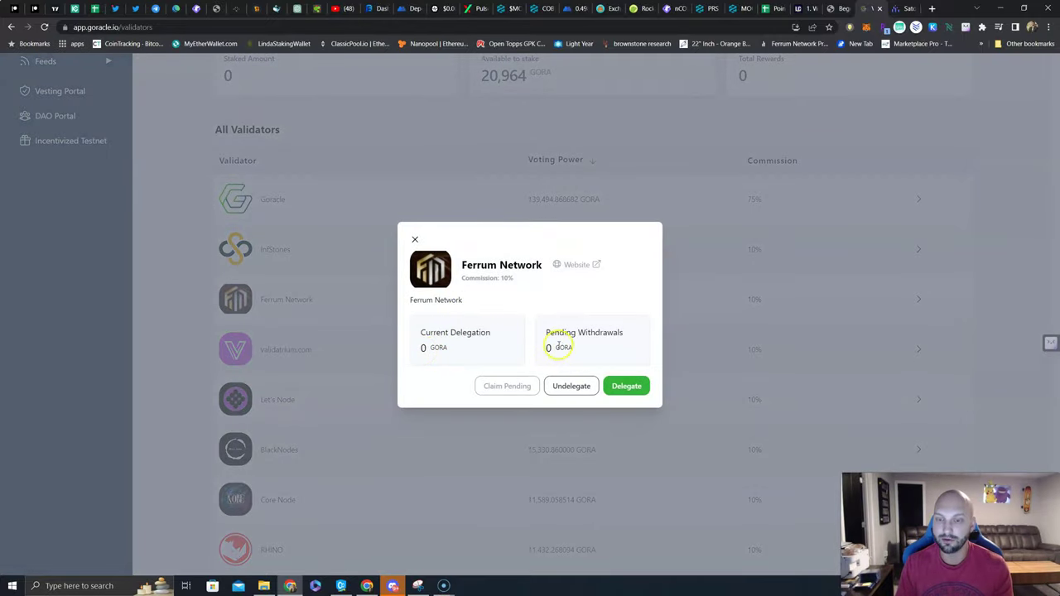
left_click(628, 386)
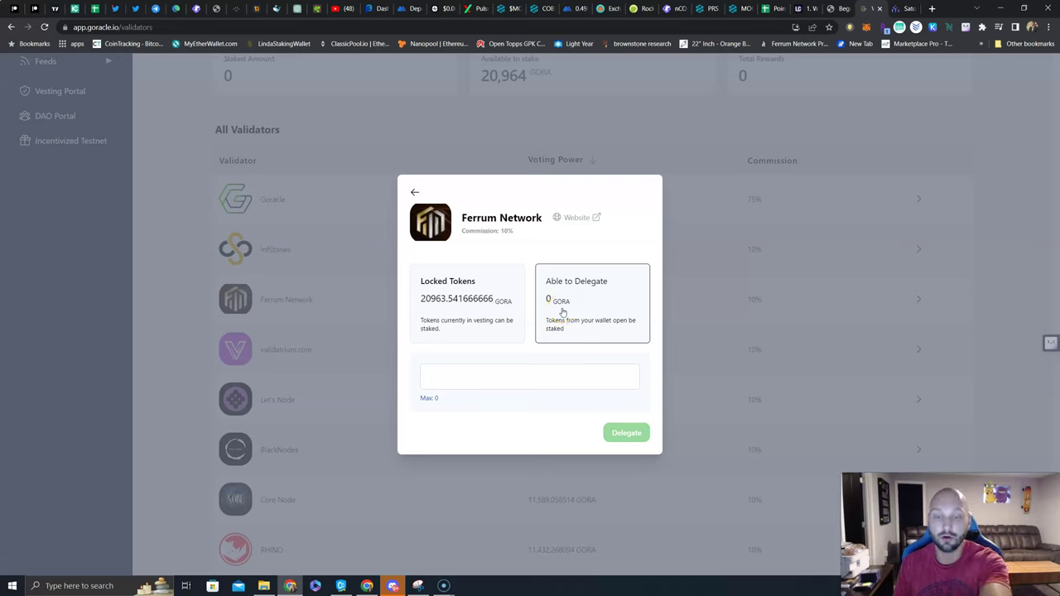
left_click(458, 318)
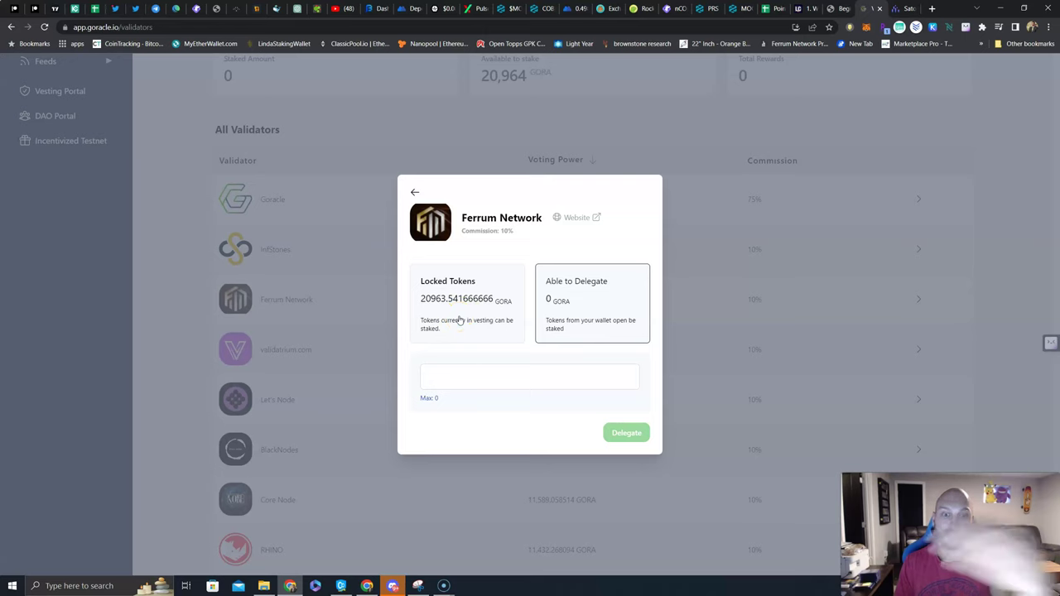
left_click(458, 319)
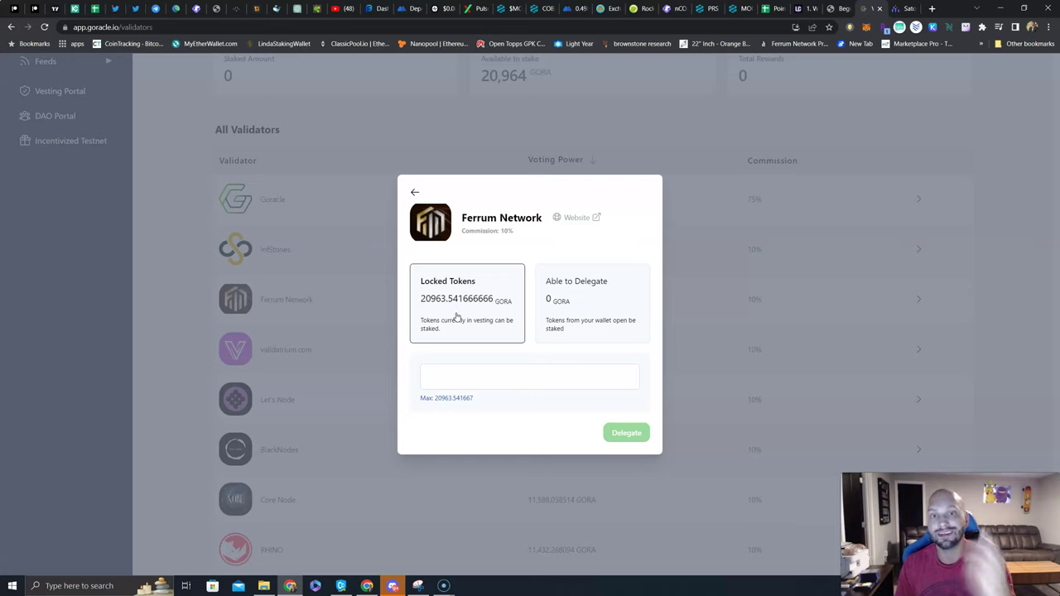
left_click(582, 316)
left_click(472, 316)
Fill in the maximum locked amount for the delegation and trim its decimals to make it 20963 GORA.
left_click(447, 400)
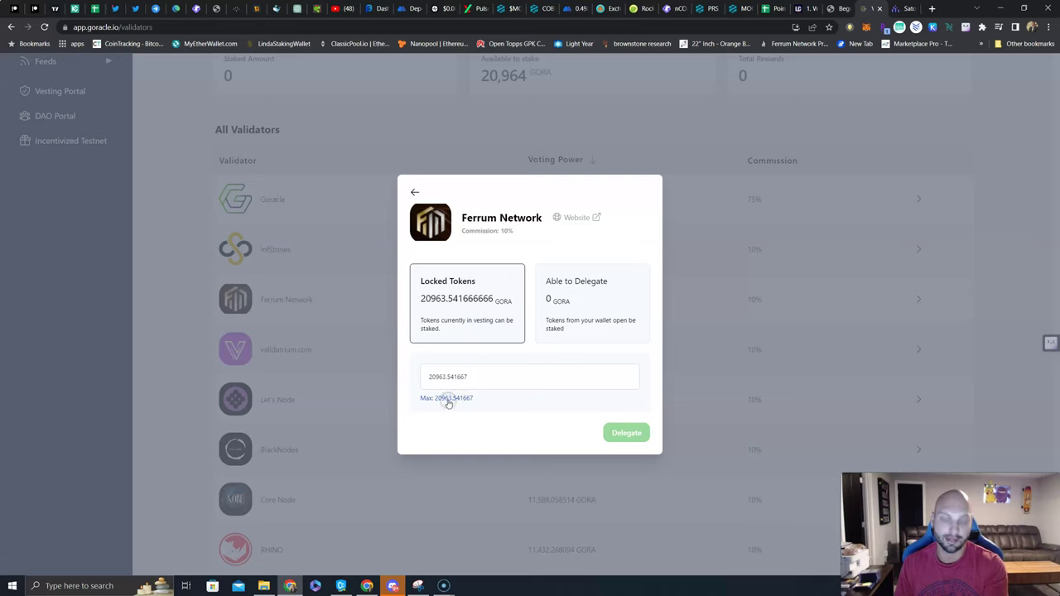
left_click(621, 433)
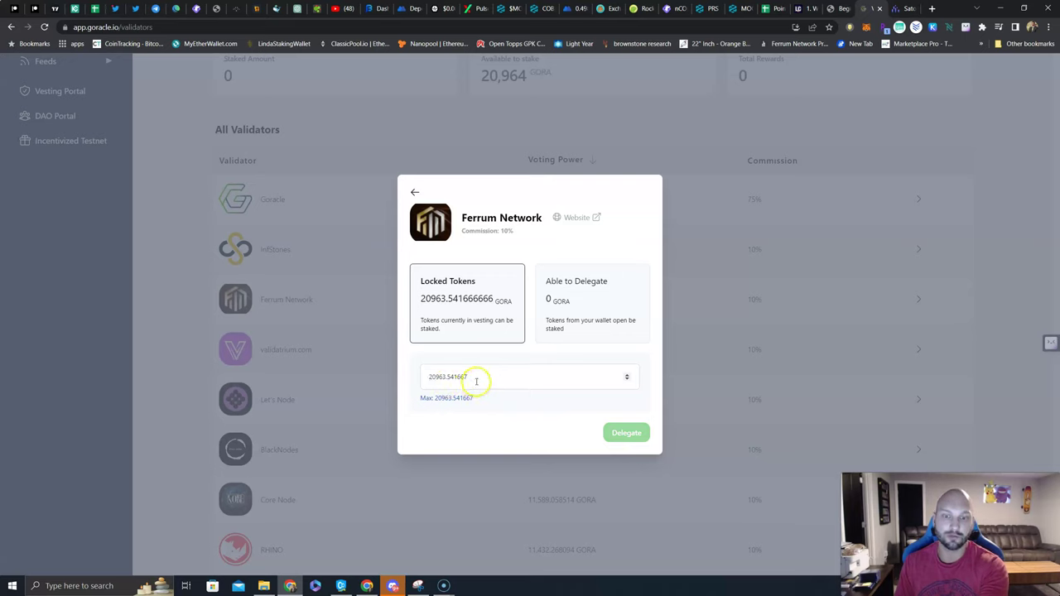
left_click_drag(469, 377, 445, 378)
key("BackSpace")
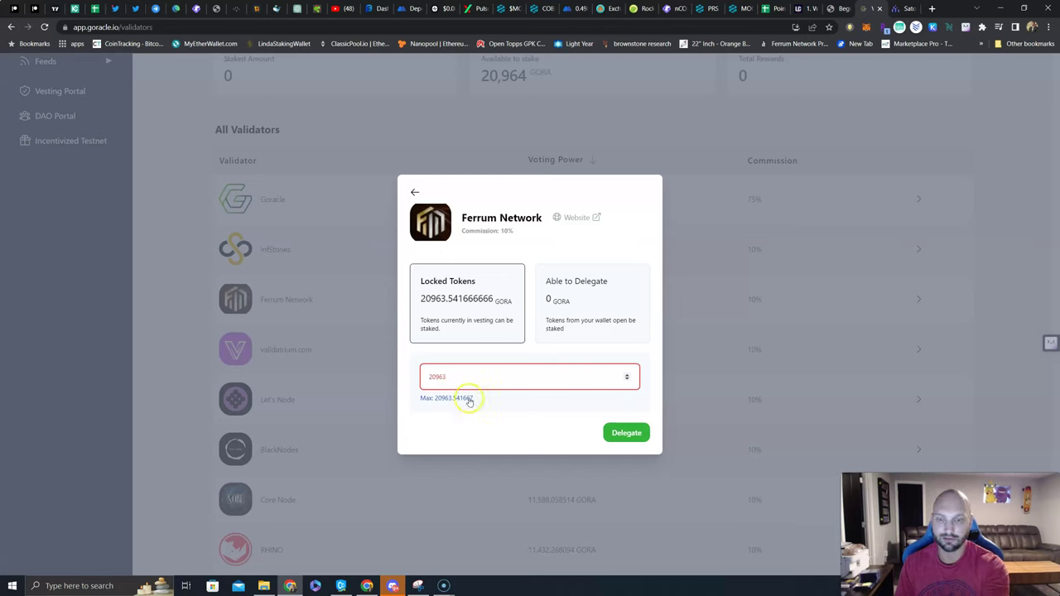
Submit the delegation and approve its transaction in Pera Wallet, entering the wallet passcode to unlock it.
left_click(625, 433)
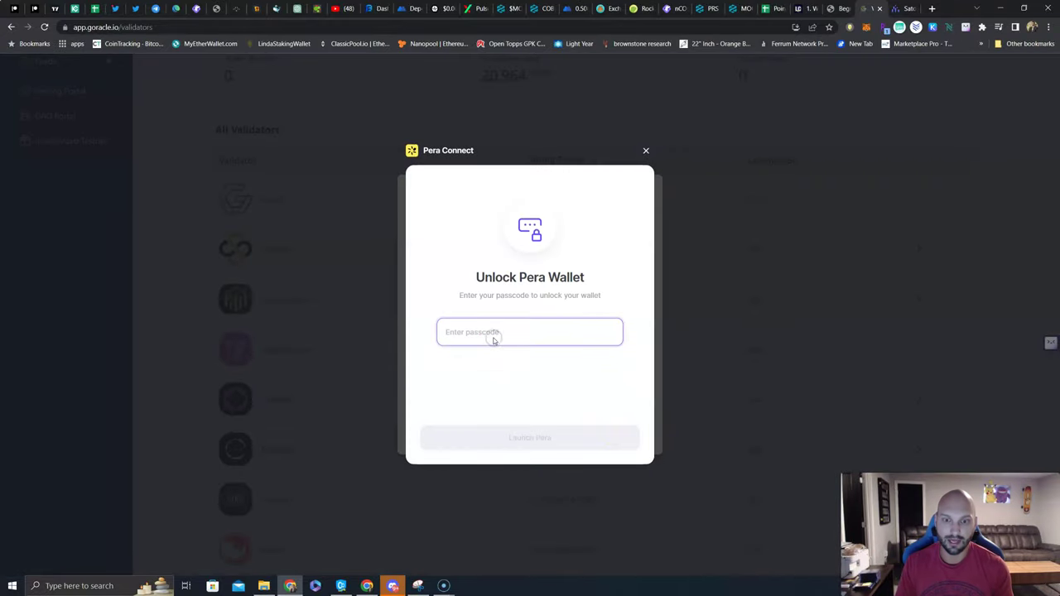
type("*******")
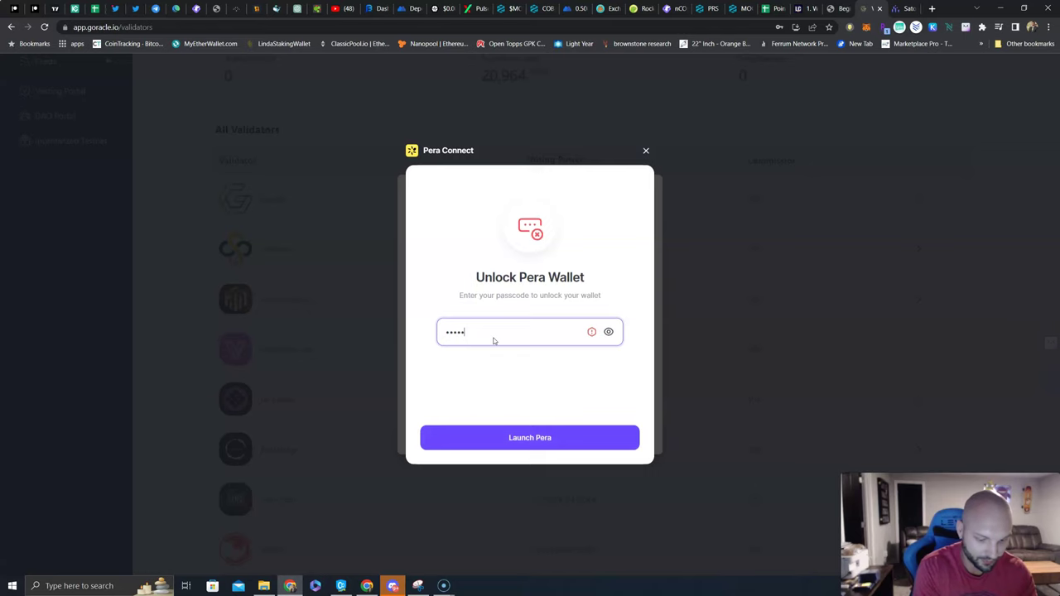
type("*******")
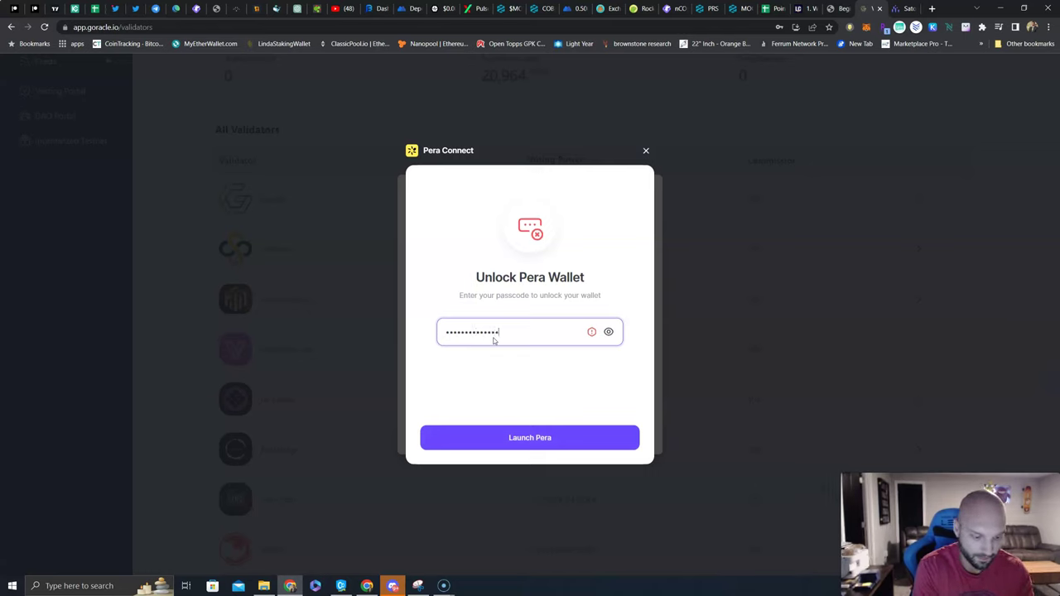
left_click(514, 441)
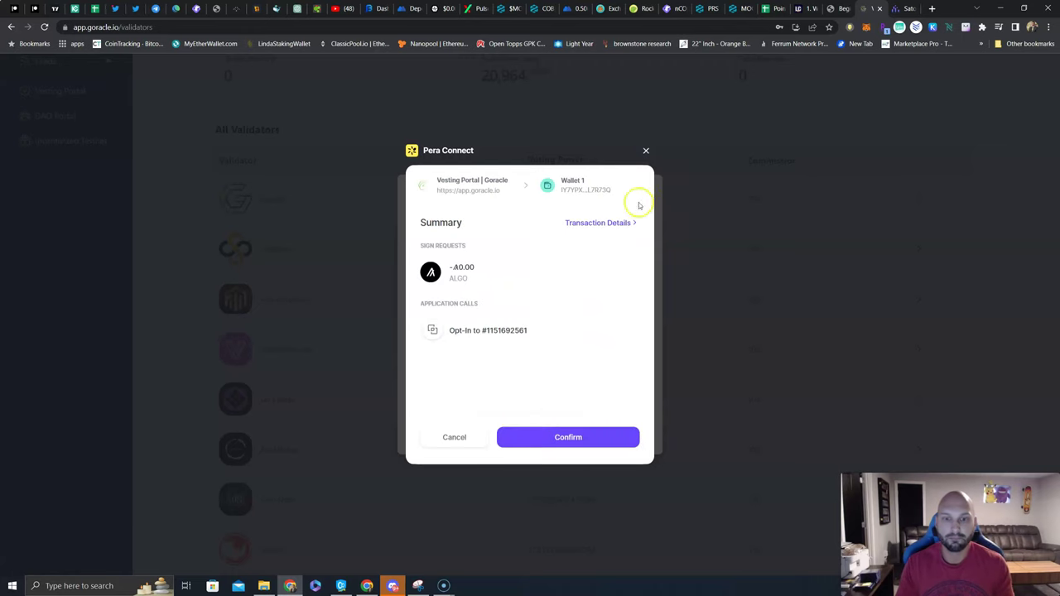
left_click(568, 436)
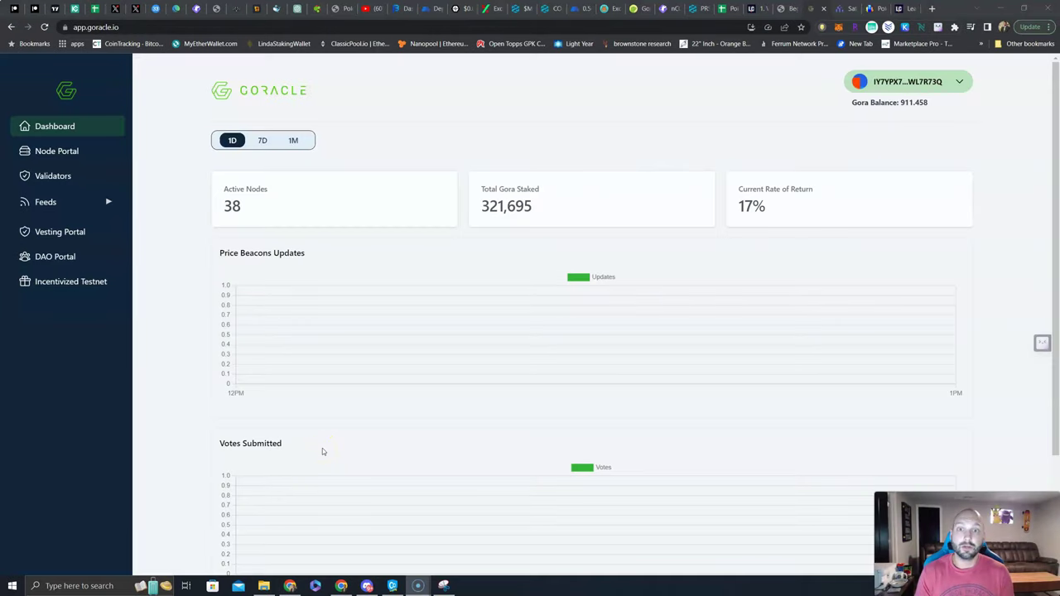